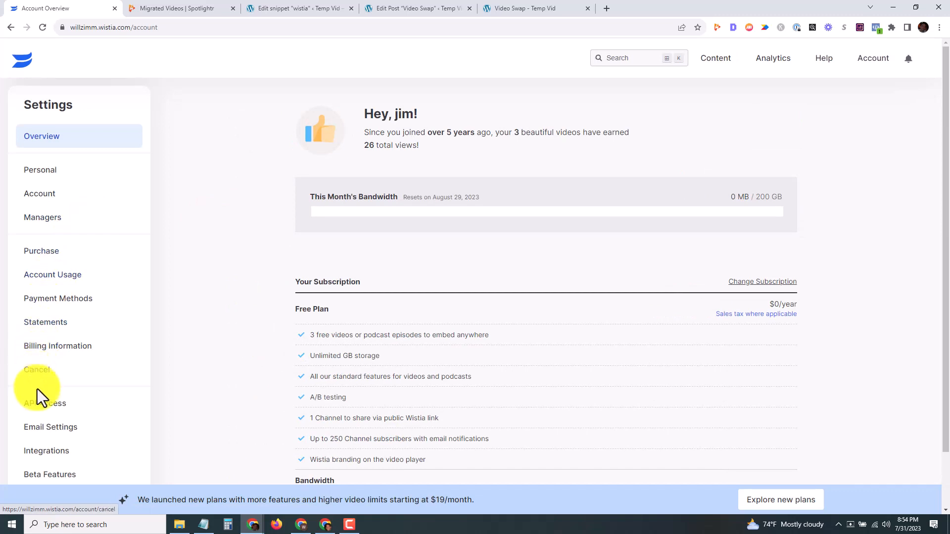
Step: Copy the API token password from Wistia's API access settings and use it in Spotlightr to migrate Video 1, Video 2 and Video 3
left_click(40, 405)
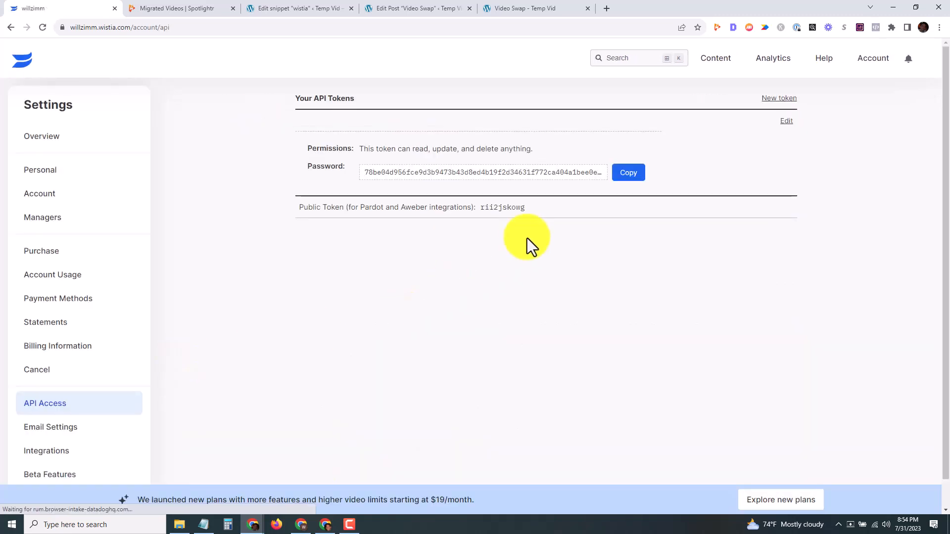
left_click(626, 174)
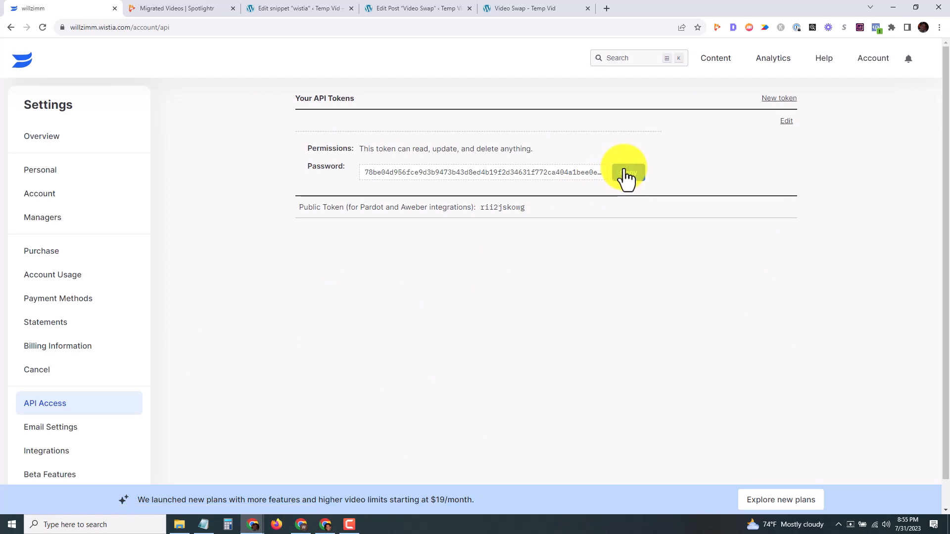
left_click(204, 7)
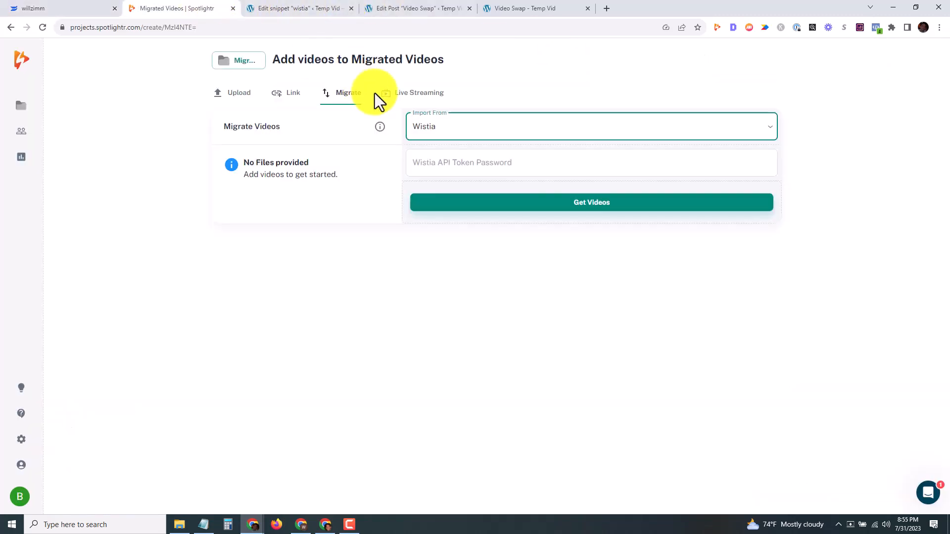
left_click(450, 163)
key("ctrl+v")
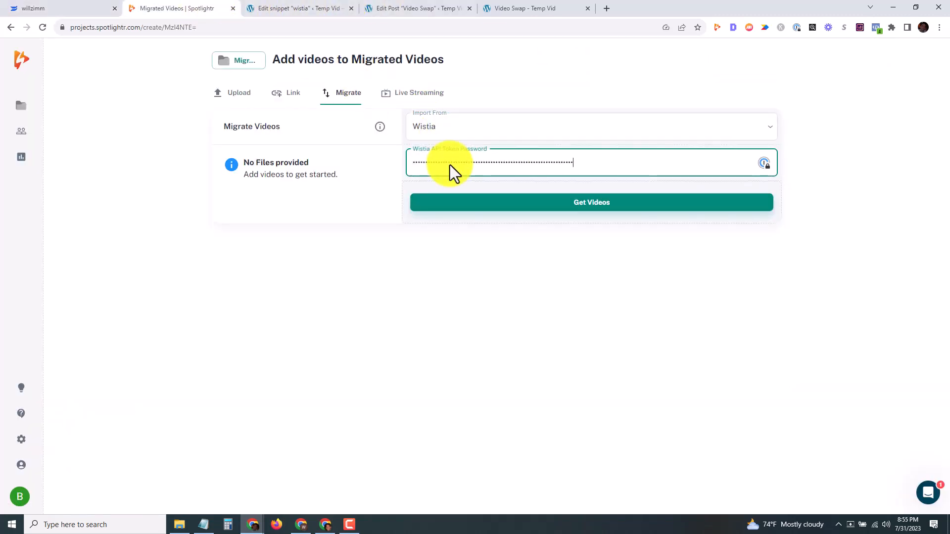
left_click(515, 207)
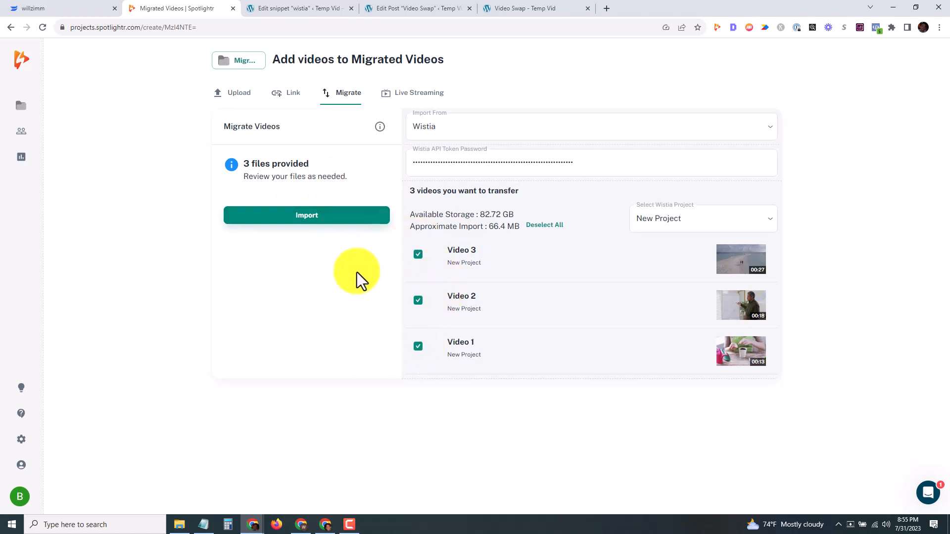
left_click(340, 218)
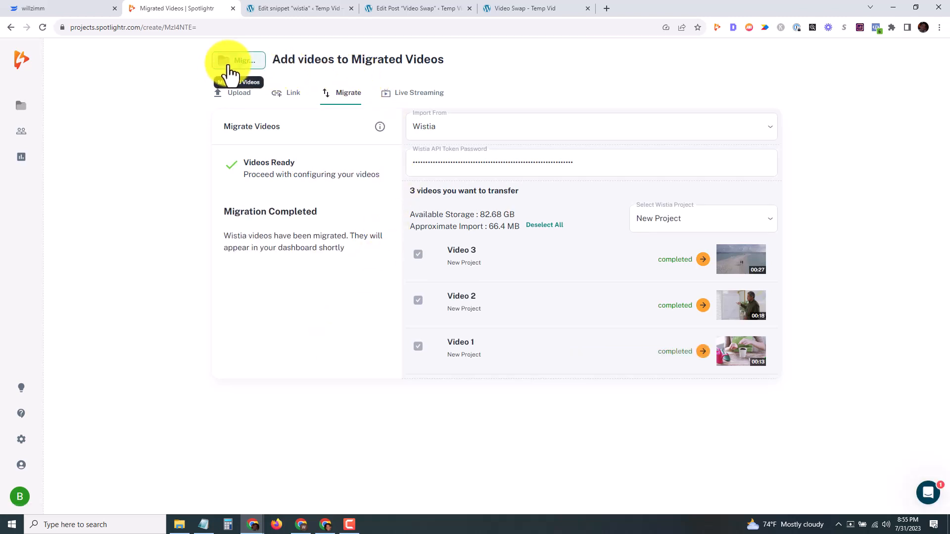
Step: Go to the Migrated Videos project and export its video list as a CSV file
left_click(229, 73)
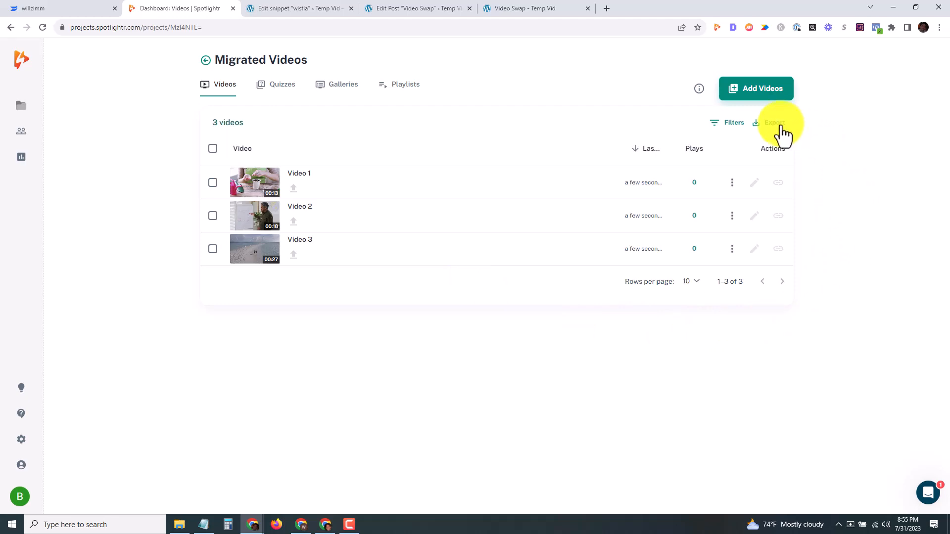
left_click(775, 124)
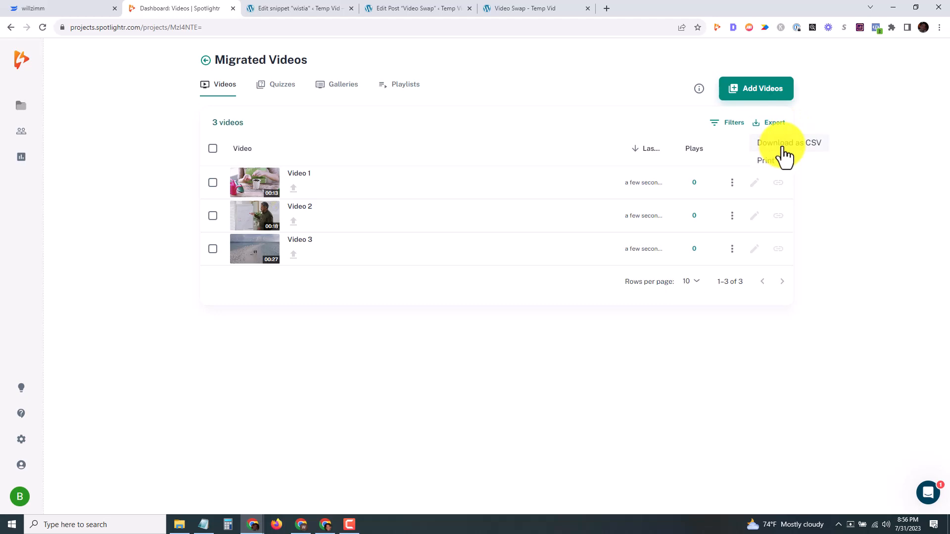
left_click(785, 148)
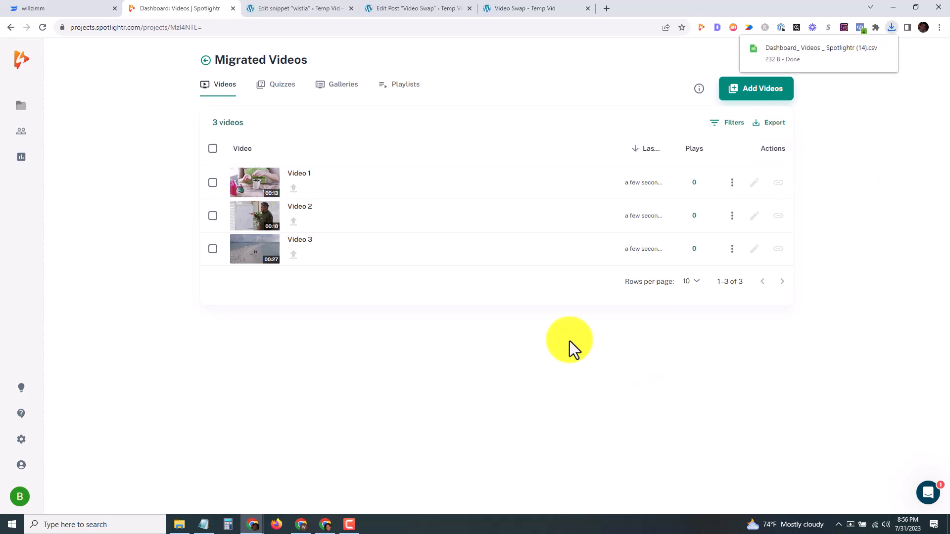
Step: Create a new blank Google Sheets spreadsheet in a separate browser tab using the sheets.new address
left_click(606, 9)
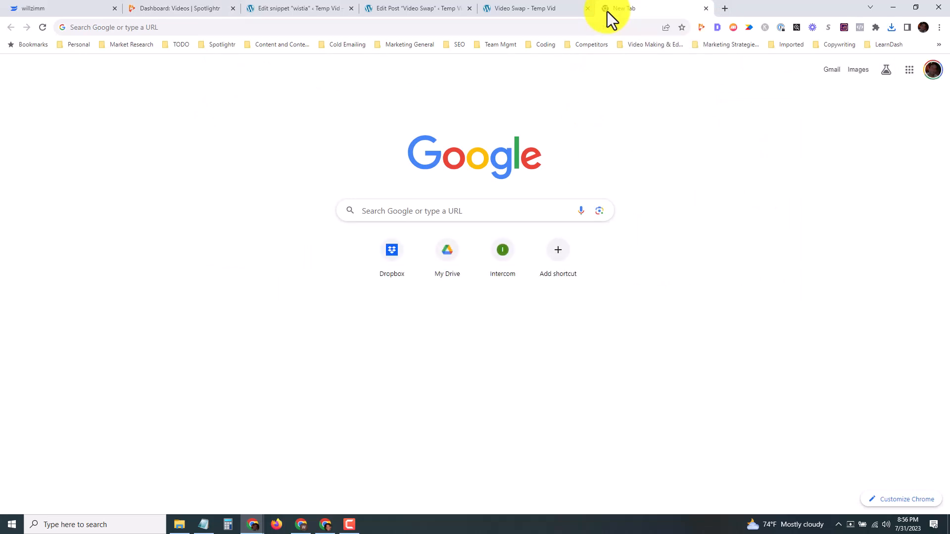
left_click(598, 30)
type("she")
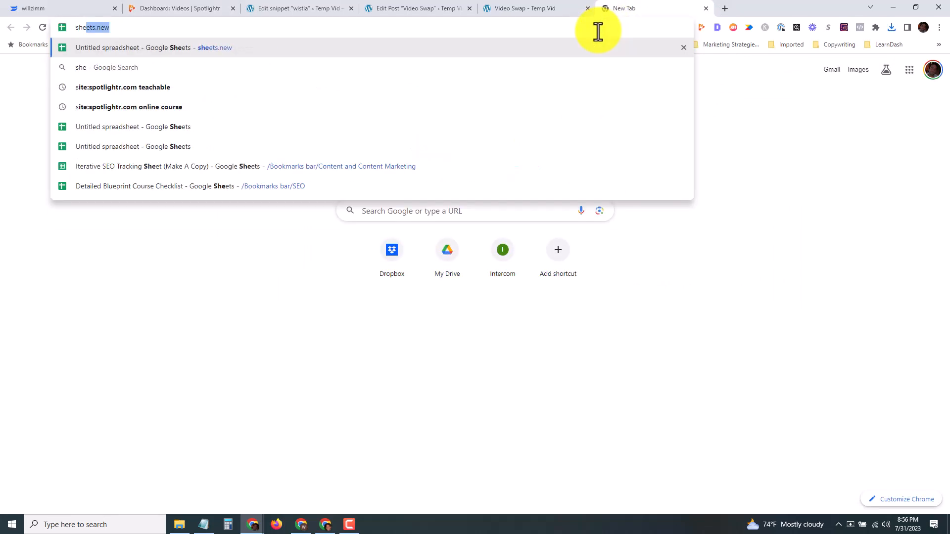
type("e")
key("Return")
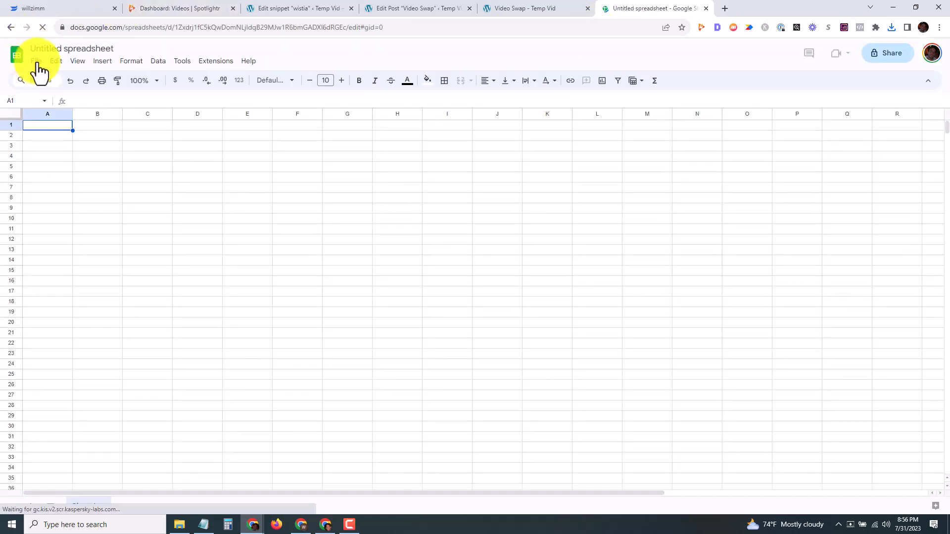
Step: Import Dashboard_ Videos _ Spotlightr (14).csv from Downloads into the spreadsheet, replacing the spreadsheet and detecting the separator automatically
left_click(36, 61)
left_click(53, 124)
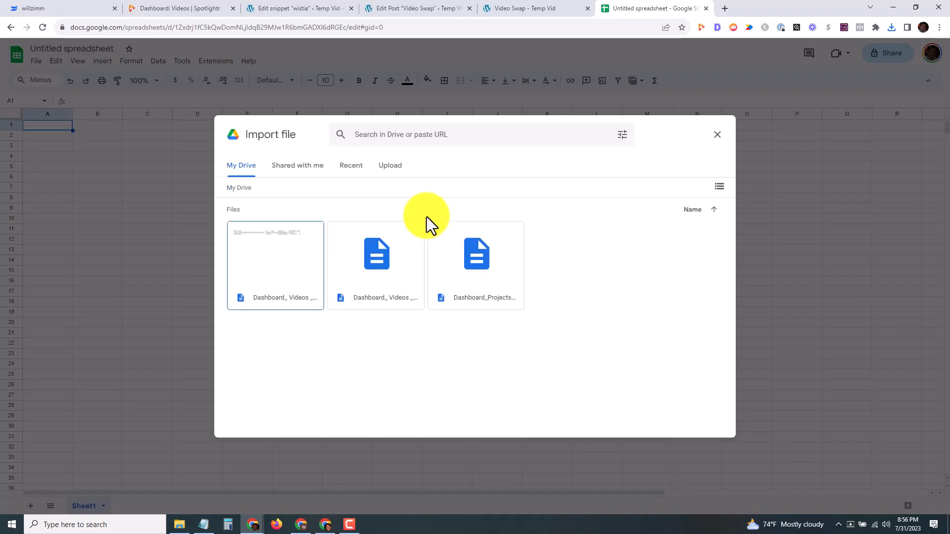
left_click(390, 167)
left_click(465, 258)
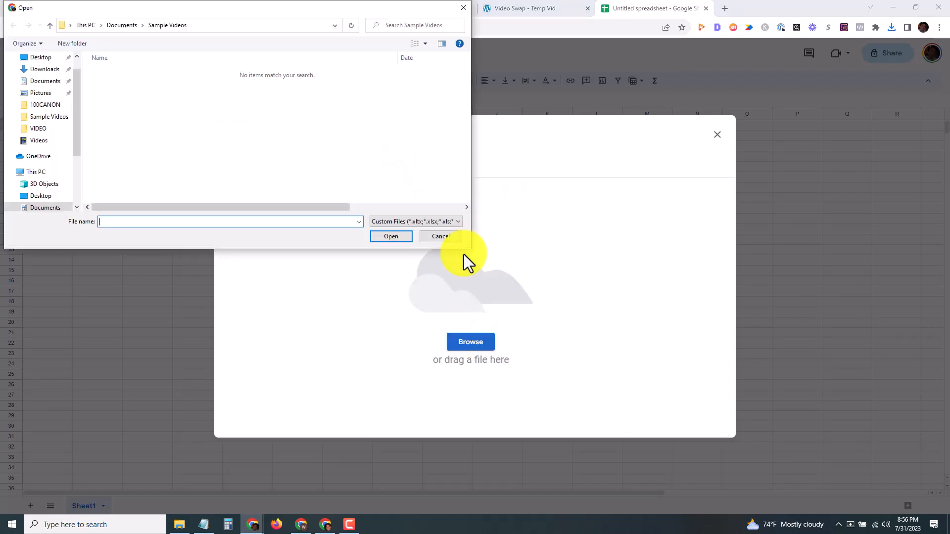
left_click(44, 72)
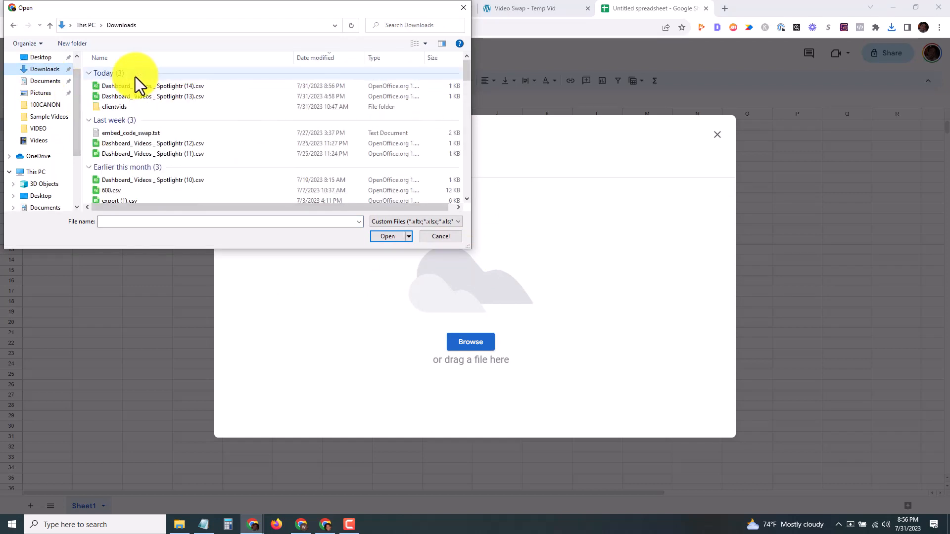
double_click(157, 87)
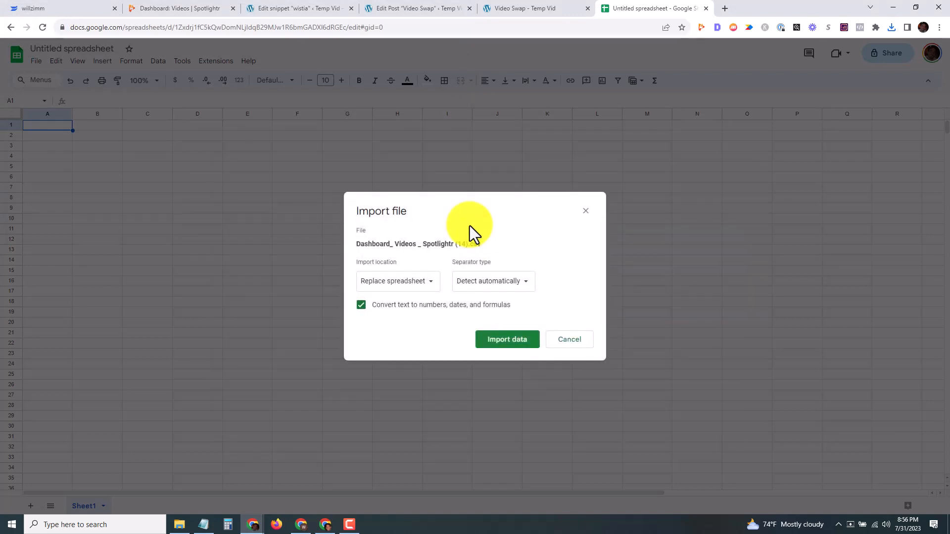
left_click(521, 341)
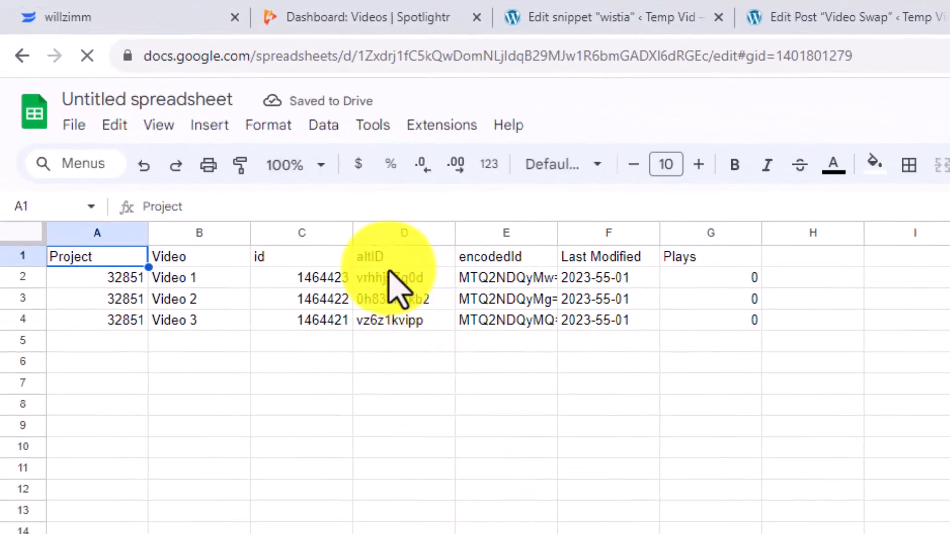
Step: Examine the altID and encodedId columns of the imported data, including the altID of Video 1
left_click(388, 252)
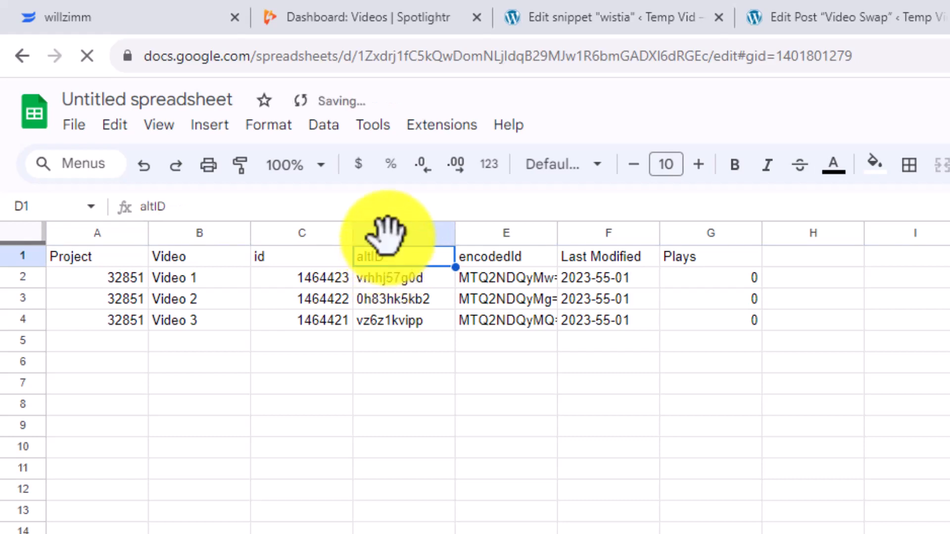
left_click(403, 232)
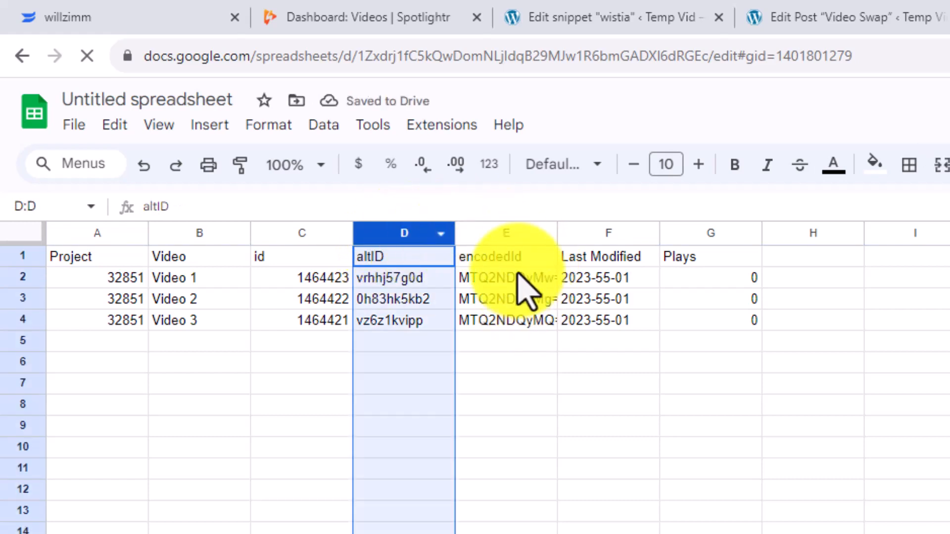
left_click(505, 233)
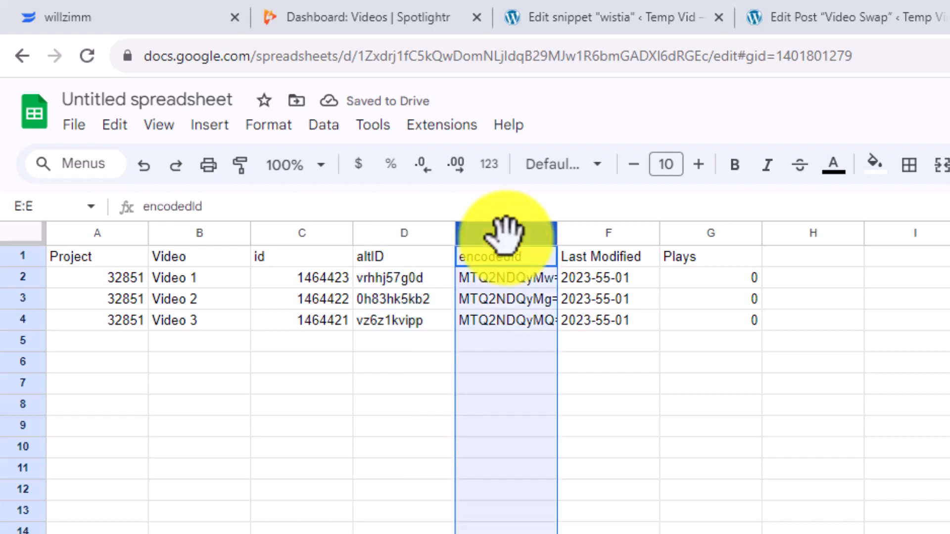
left_click(438, 403)
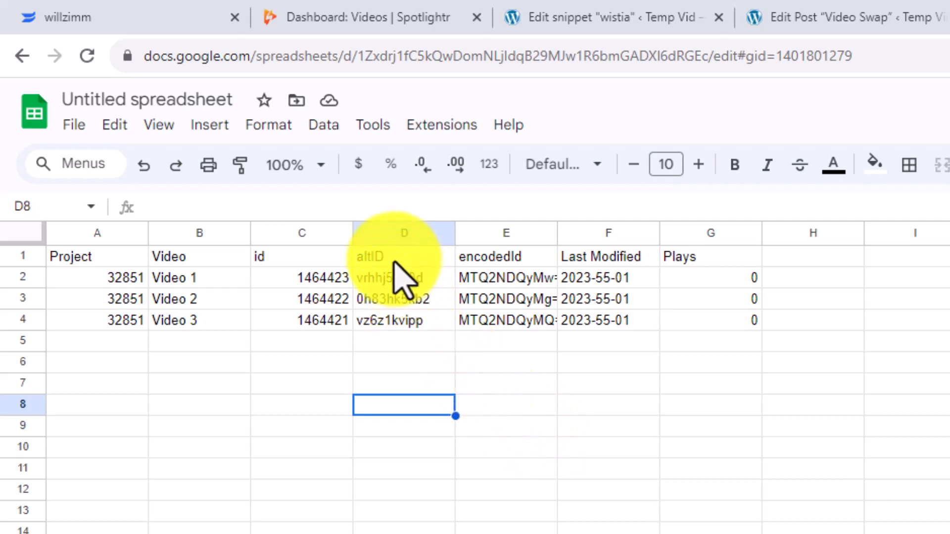
left_click(391, 278)
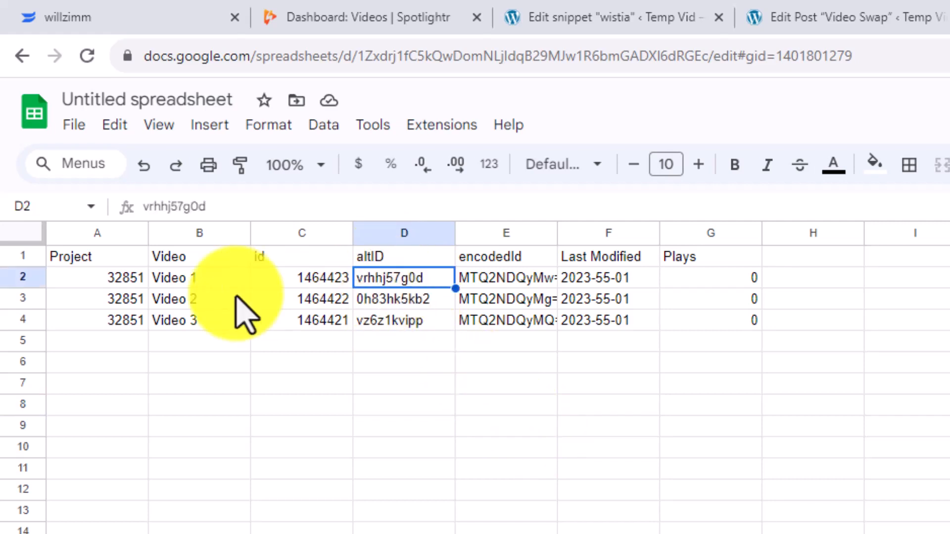
left_click(386, 366)
Step: Switch to Wistia, show the inline embed code of Video 1 in New Project, and enlarge the code box
left_click(168, 18)
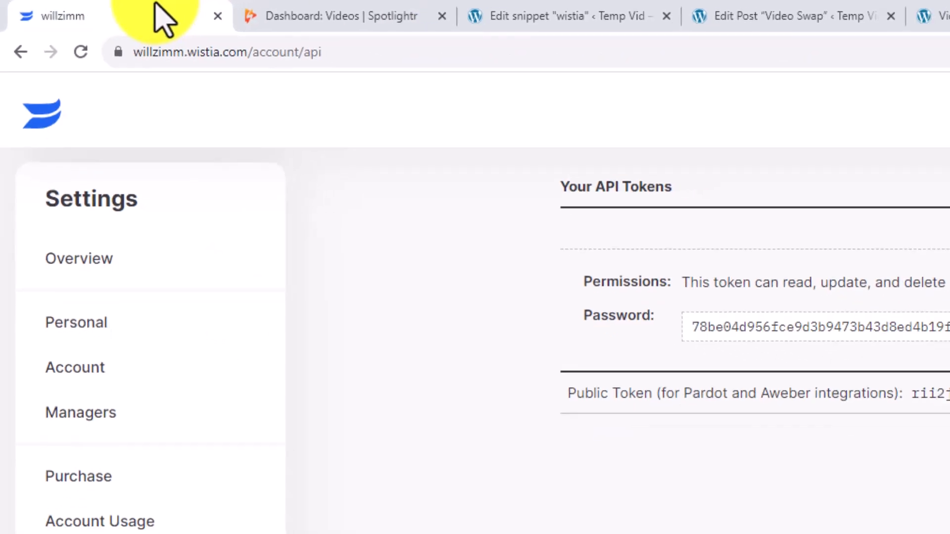
left_click(24, 66)
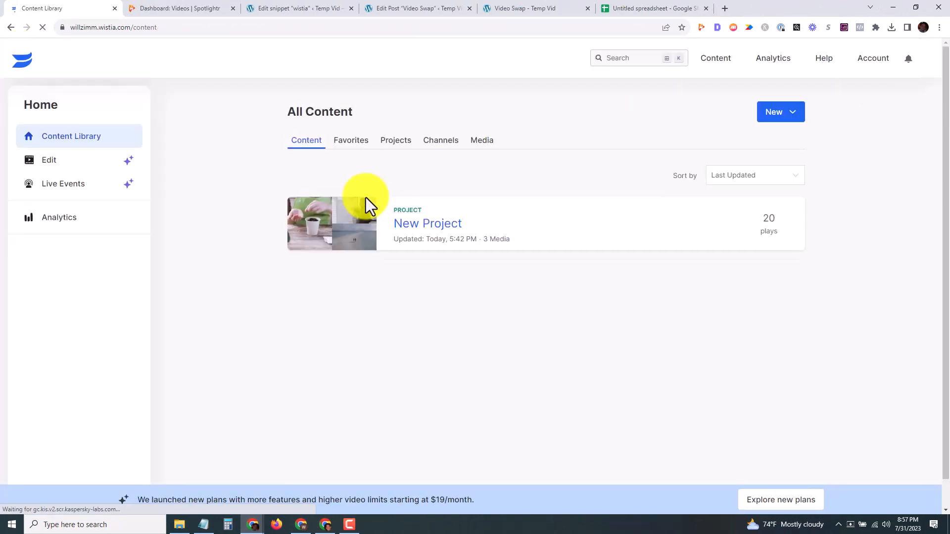
left_click(422, 231)
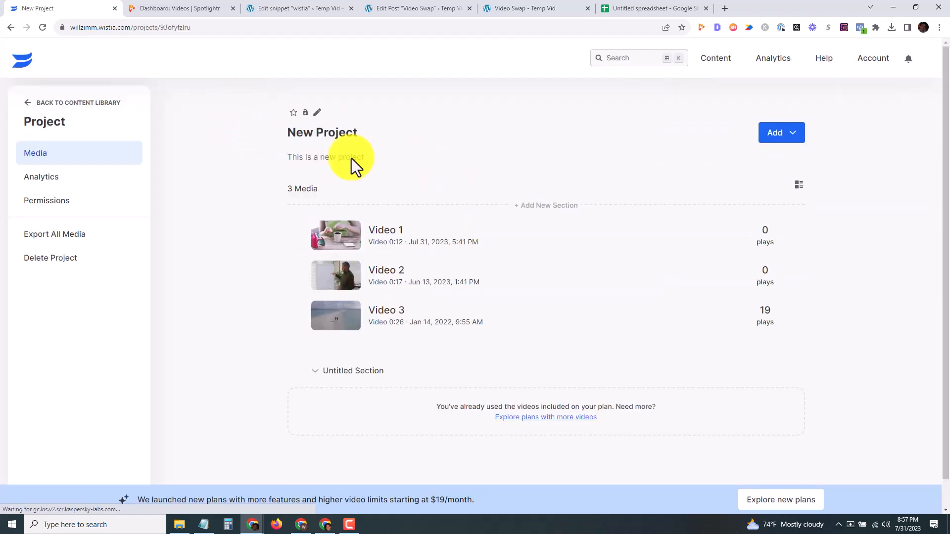
left_click(385, 243)
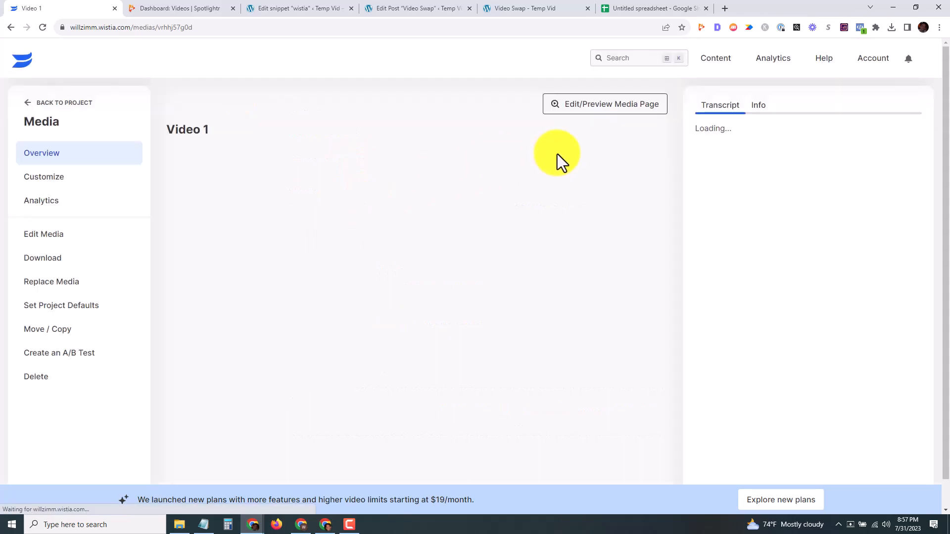
left_click(604, 119)
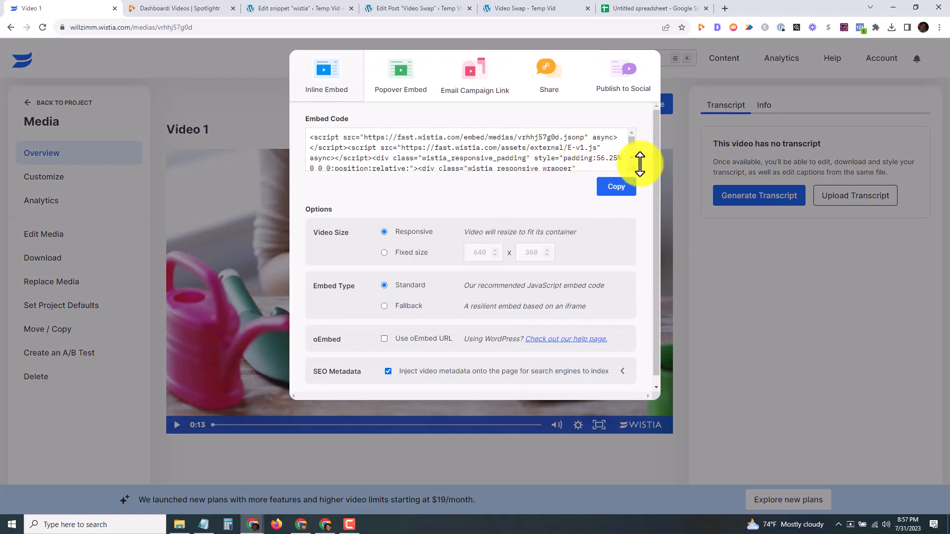
left_click_drag(632, 168, 472, 266)
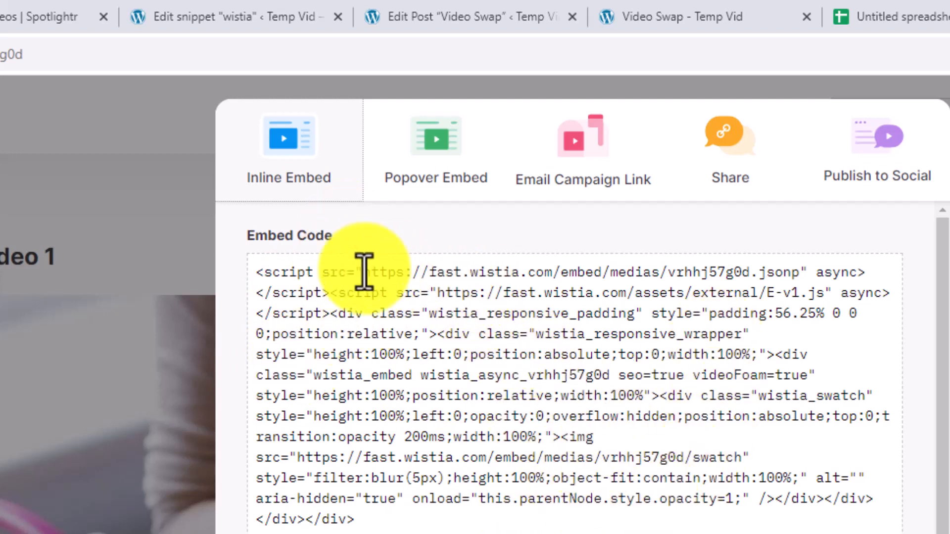
Step: Locate the Wistia video ID in the embed code's script address and async class name, and close the embed dialog
left_click(667, 286)
left_click(663, 280)
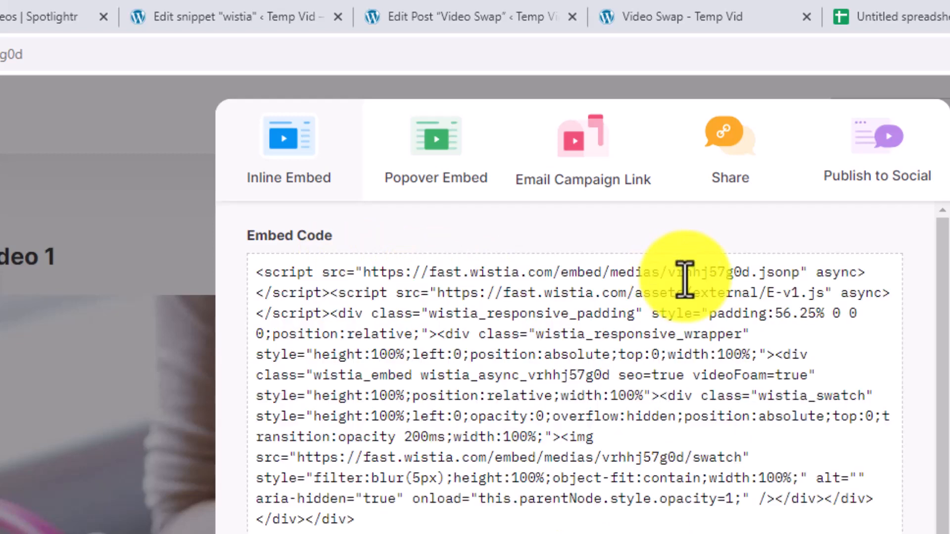
left_click_drag(668, 274, 749, 271)
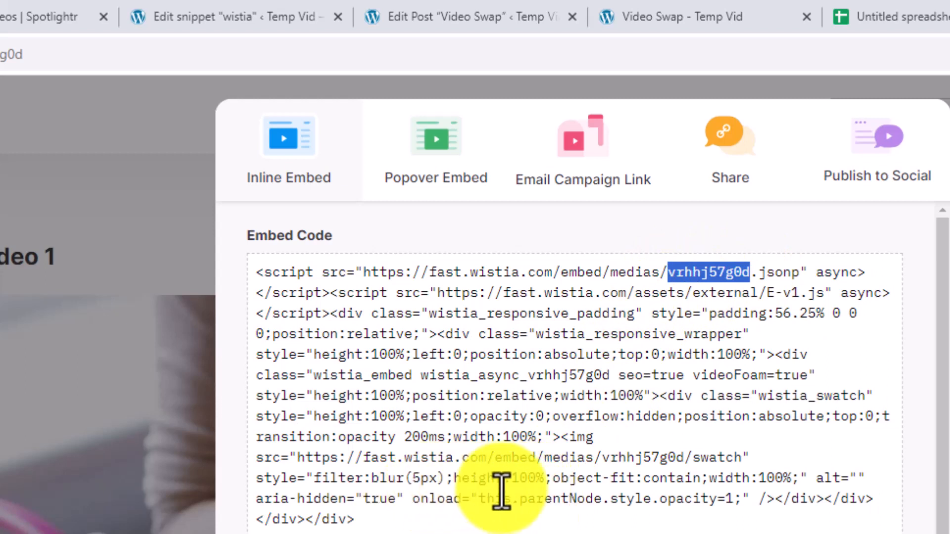
left_click_drag(529, 375, 609, 377)
left_click(577, 425)
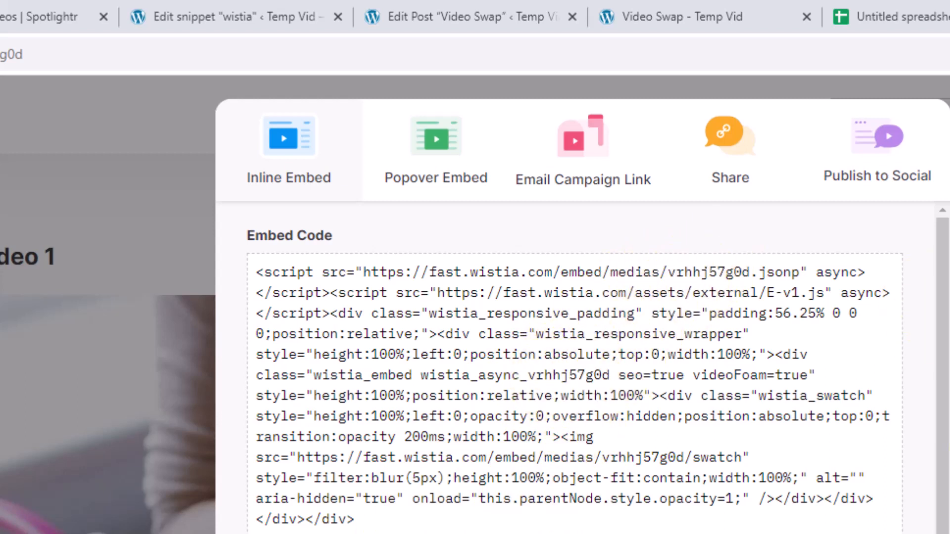
left_click(949, 475)
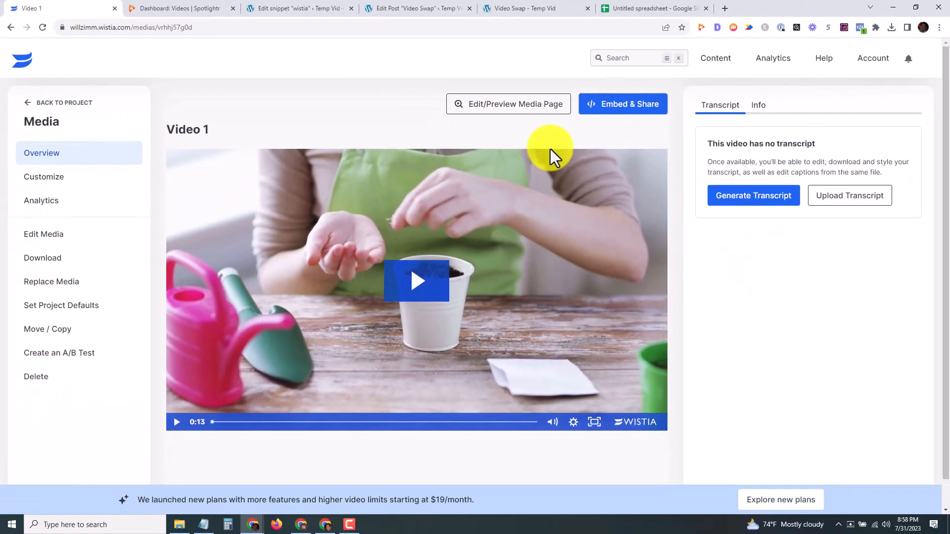
Step: Return to the spreadsheet and compare the altID and encodedId cells of Video 1
left_click(653, 8)
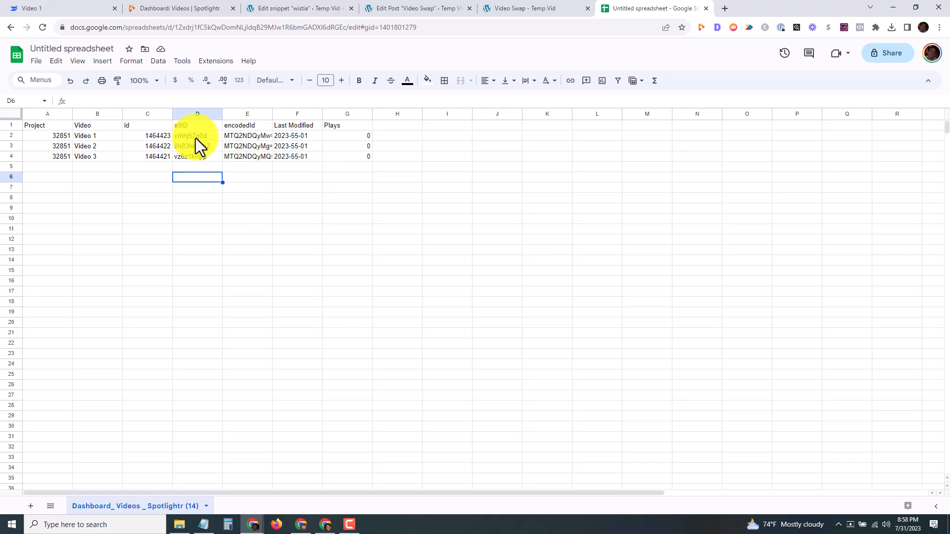
left_click(195, 138)
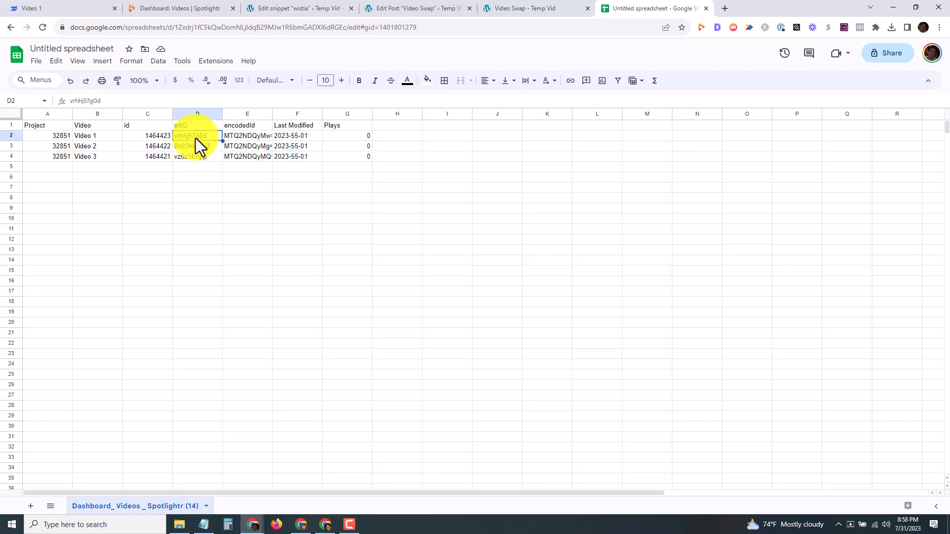
left_click(253, 136)
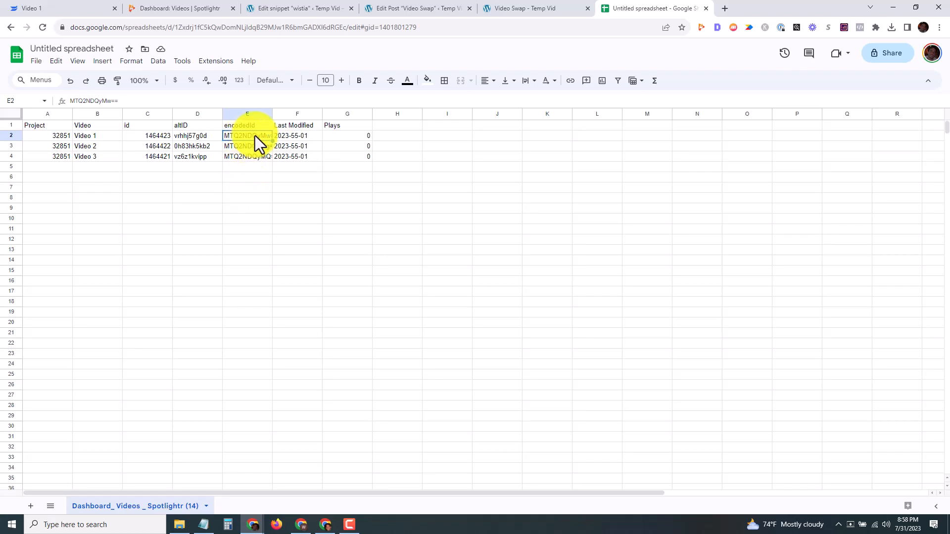
Step: Switch to Spotlightr, show the embed code of Video 1, locate the encoded video ID in its watch address, and close the publish options
left_click(187, 9)
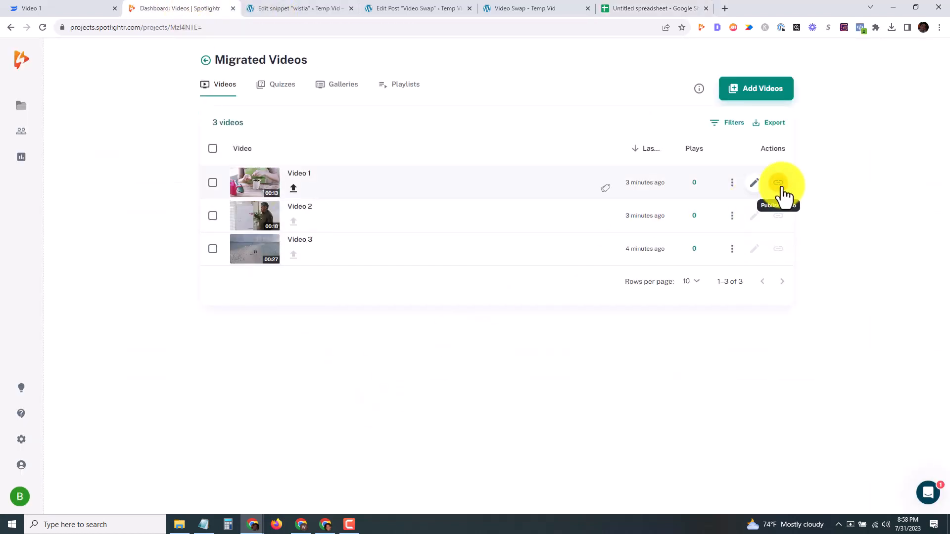
left_click(779, 182)
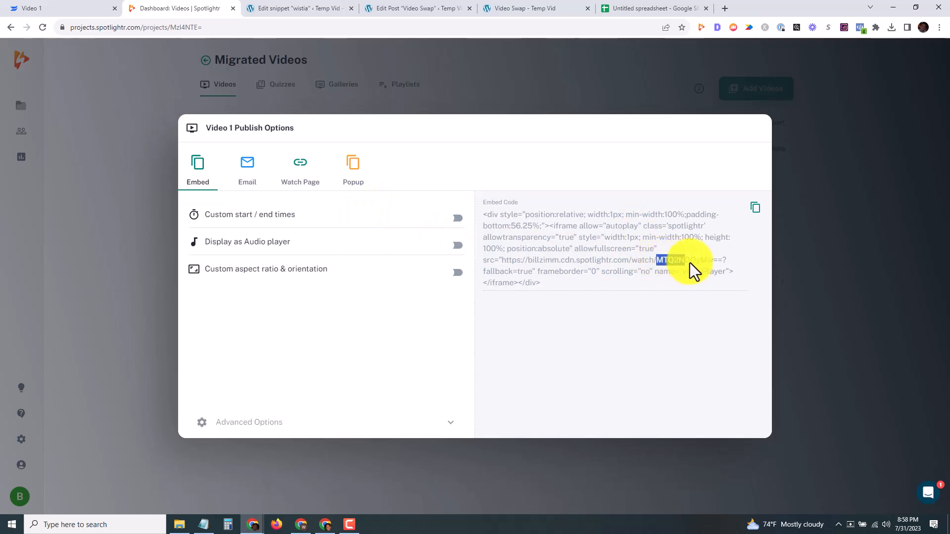
left_click_drag(560, 280, 473, 210)
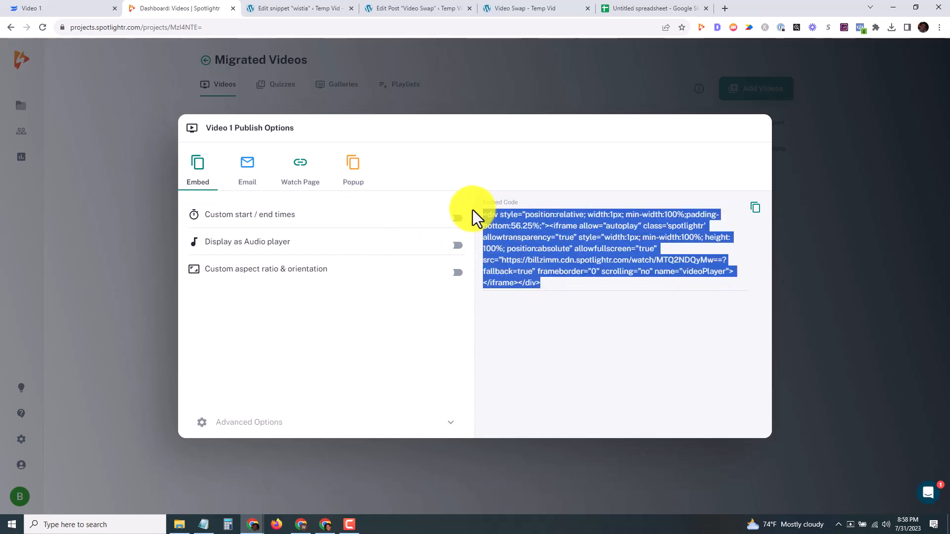
left_click(534, 274)
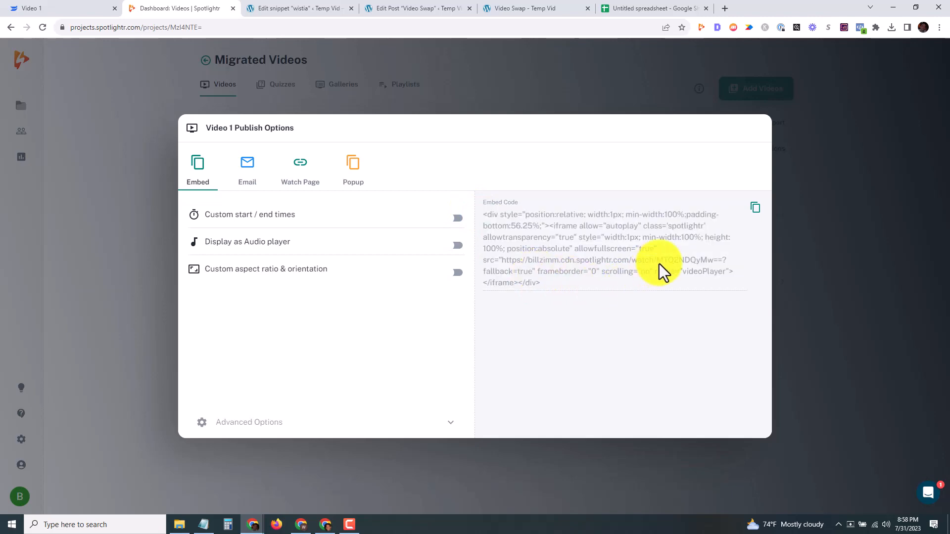
left_click_drag(660, 264, 700, 261)
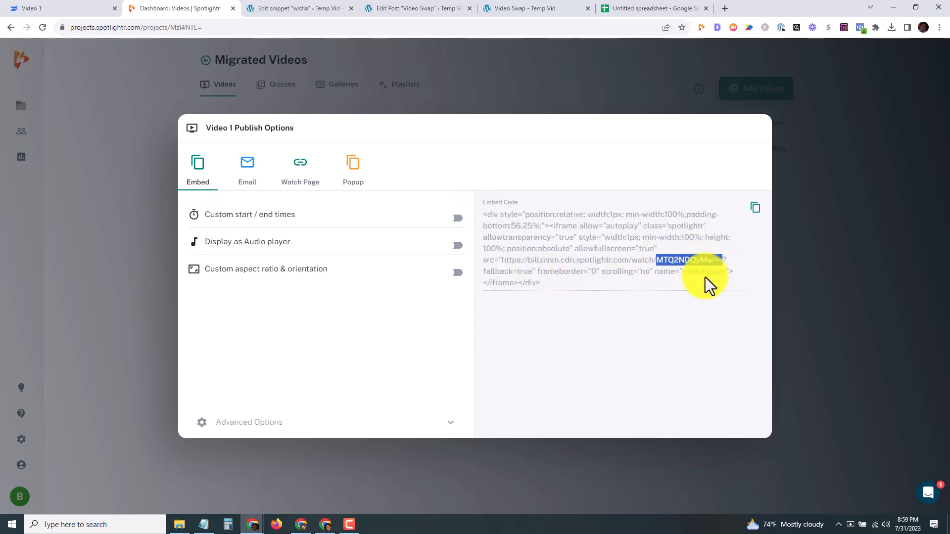
left_click(794, 192)
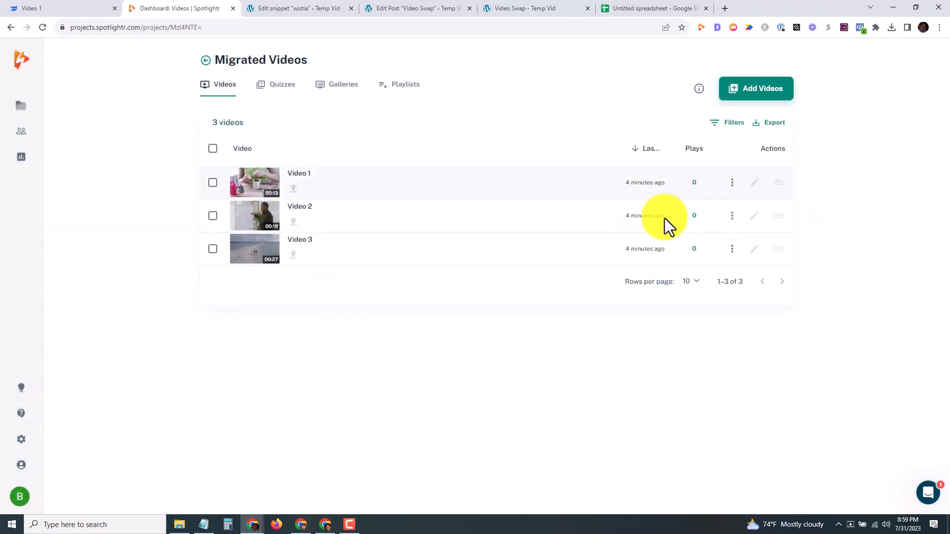
Step: Return to the spreadsheet and match the Wistia altID of Video 1 with its Spotlightr encodedId
left_click(636, 8)
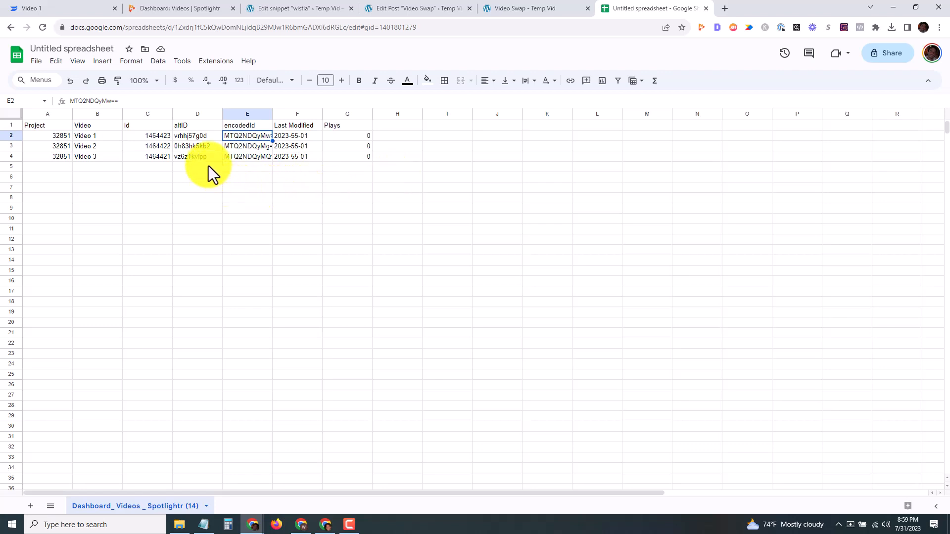
left_click(198, 137)
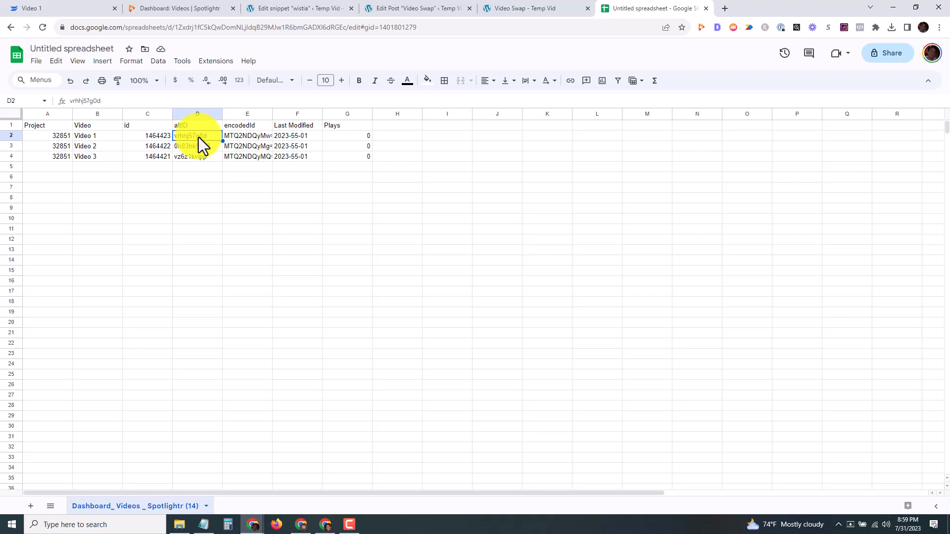
left_click(245, 138)
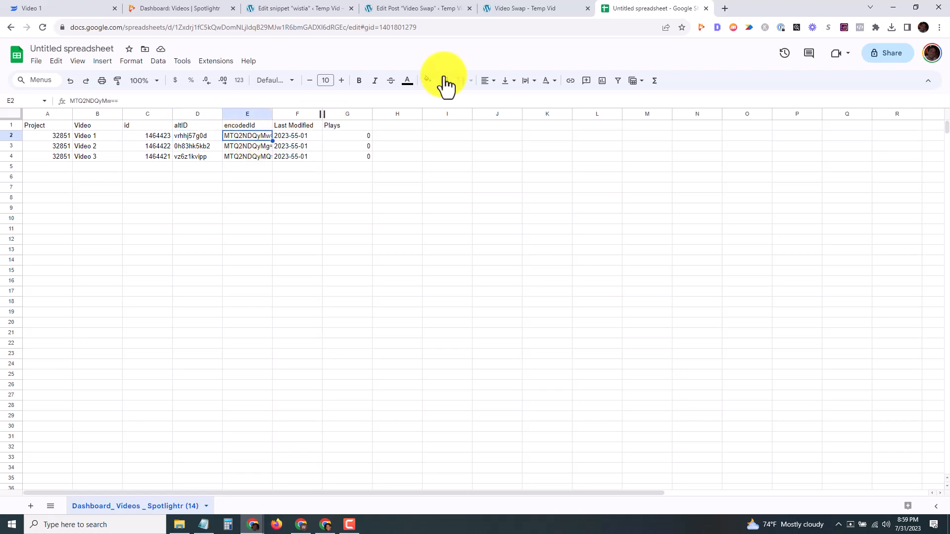
Step: Switch to the WordPress editor of the Video Swap post, review its Wistia embed code, and view the published post
left_click(305, 16)
left_click(381, 6)
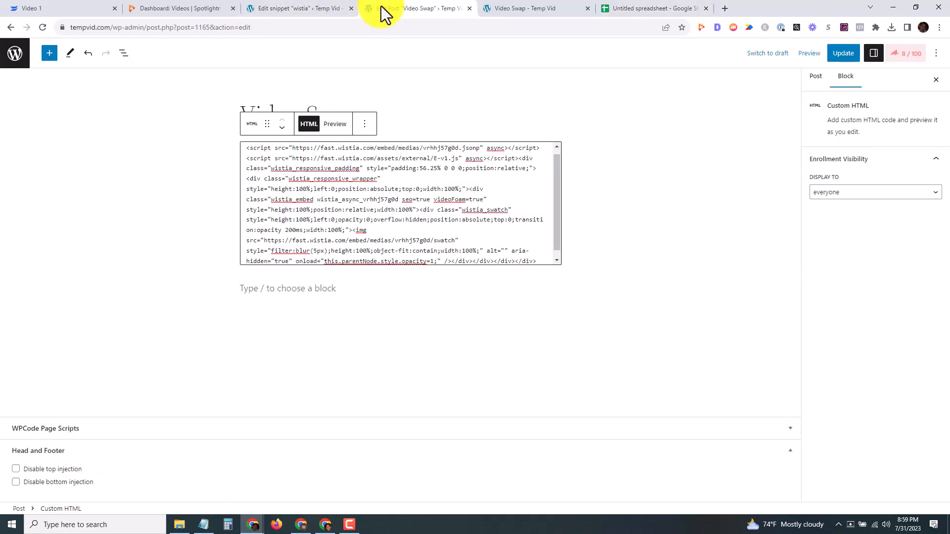
left_click(515, 94)
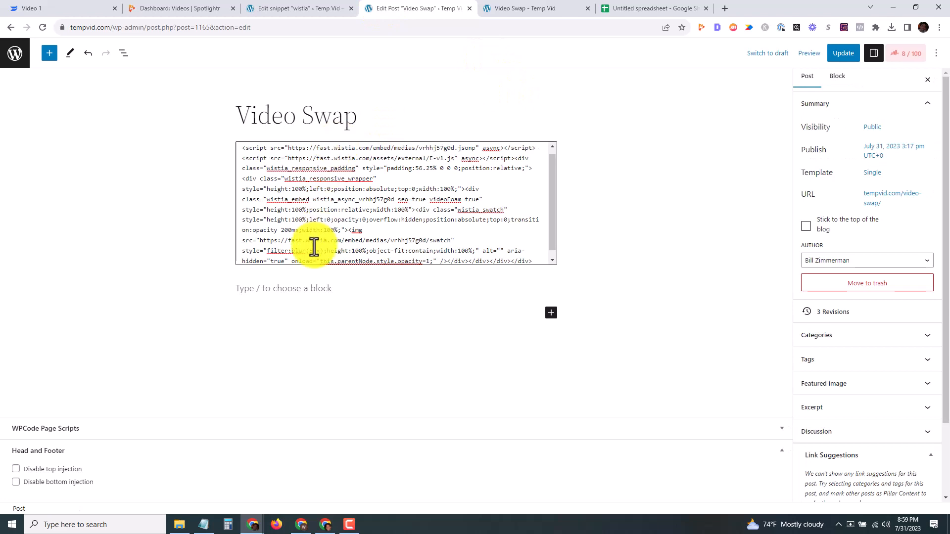
left_click(500, 16)
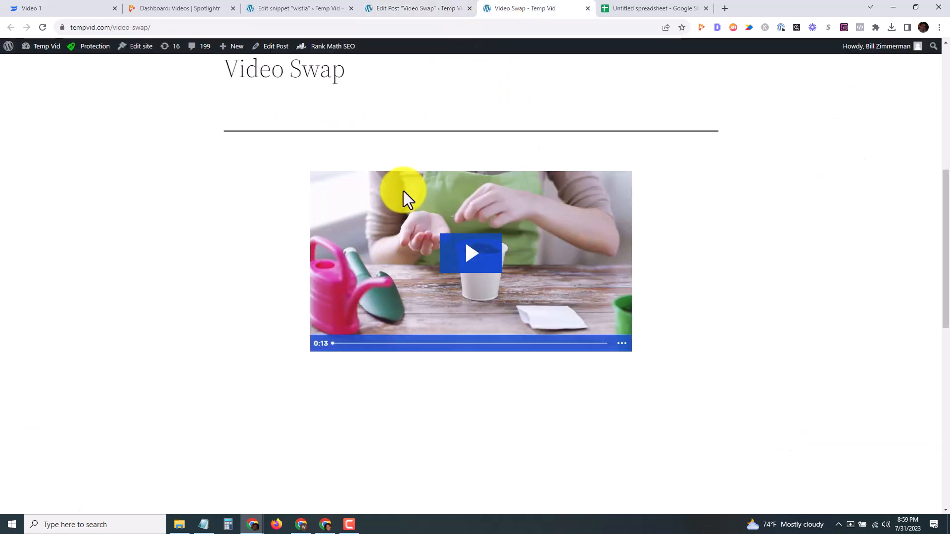
Step: Examine the script code of the wistia snippet in WPCode and its insertion settings
left_click(269, 8)
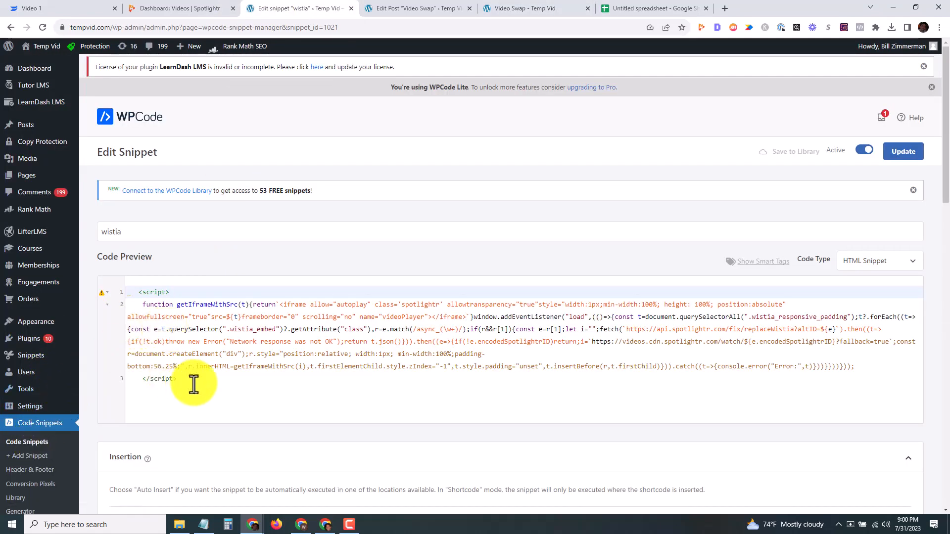
left_click_drag(193, 383, 129, 282)
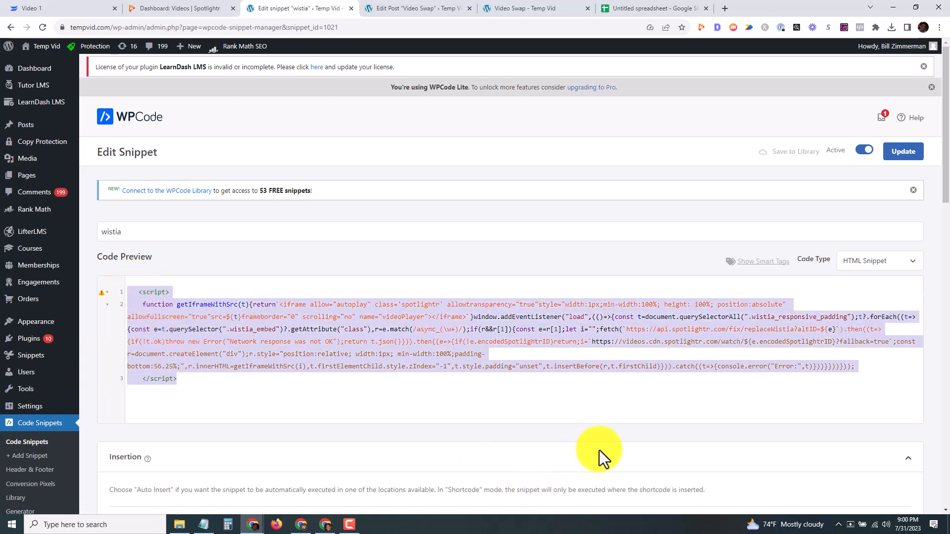
scroll(435, 274, "down", 7)
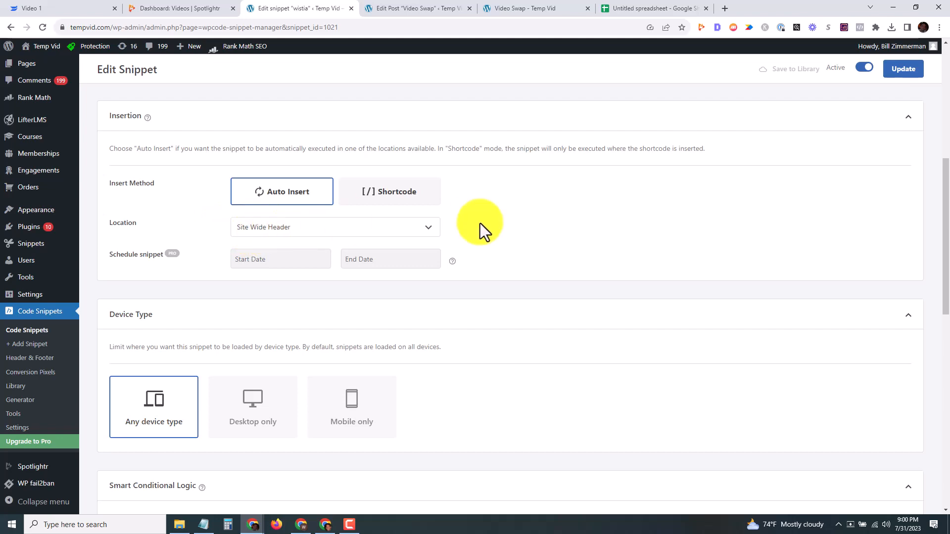
scroll(483, 229, "up", 5)
key("ctrl+a")
left_click(448, 229)
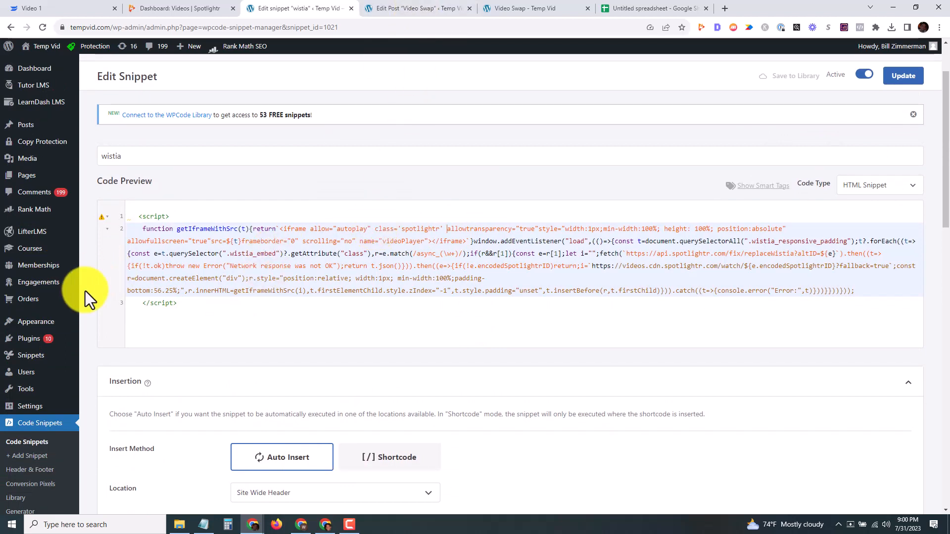
Step: Go back to the published Video Swap post and reload it to check which player the embedded video uses
left_click(535, 10)
left_click(43, 28)
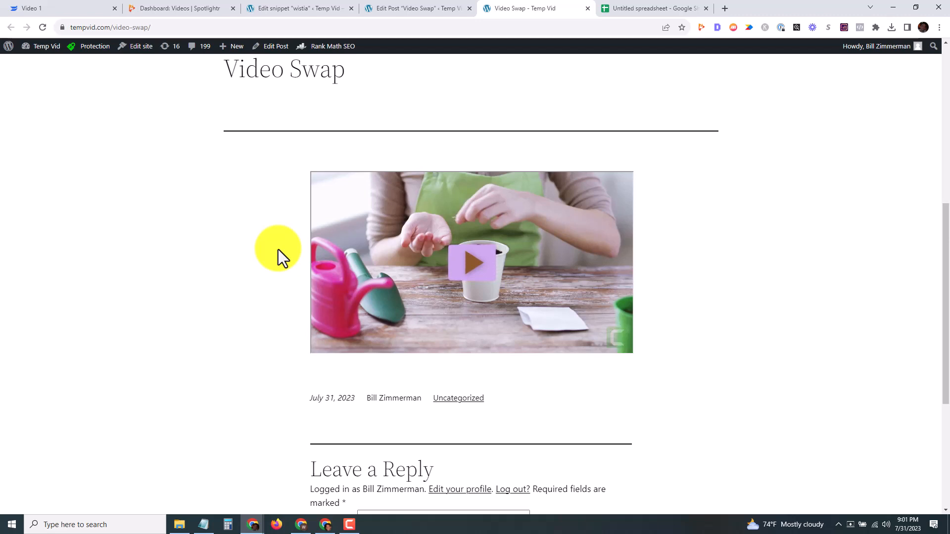
left_click(43, 28)
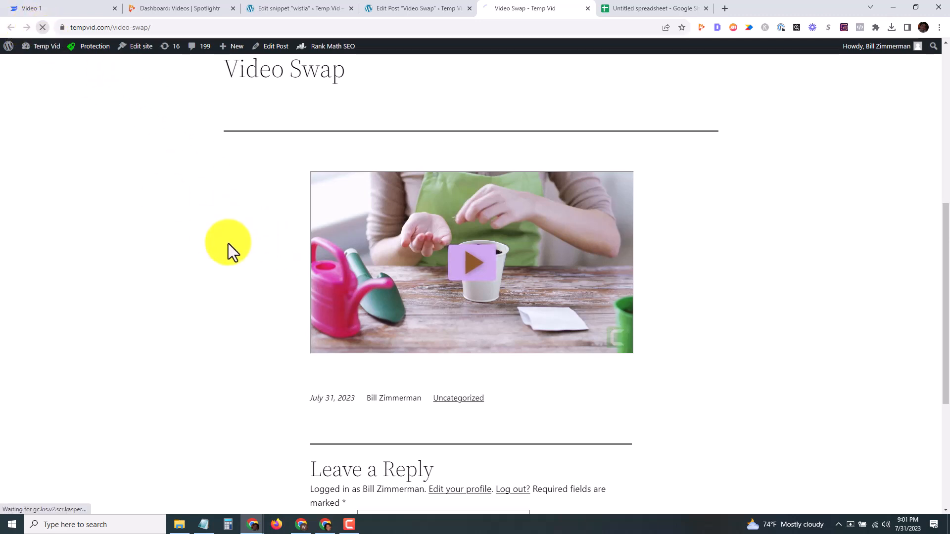